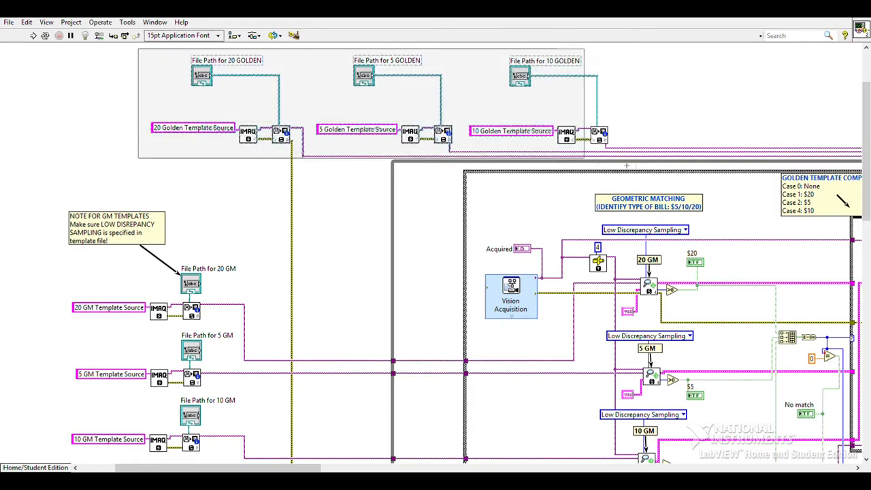
scroll(332, 204, "down", 4)
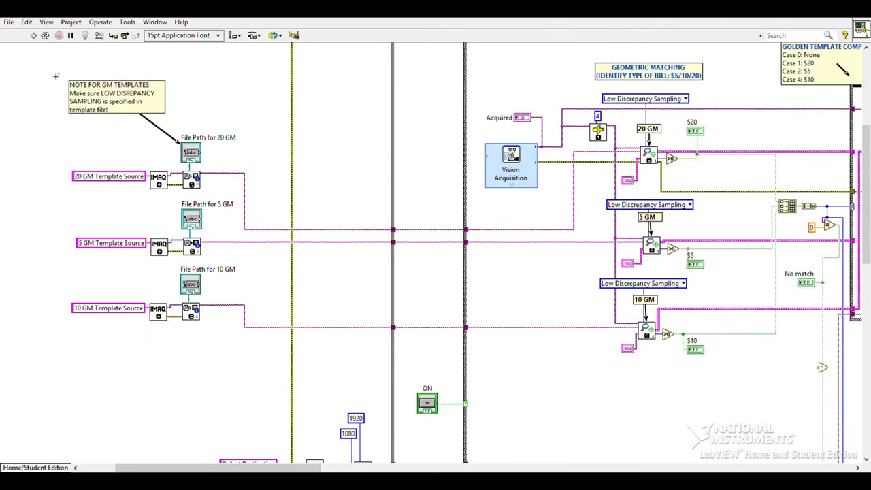
Step: Marquee-select the Geometric Matching nodes that identify $5, $10 and $20 bills as one group
left_click_drag(56, 77, 271, 352)
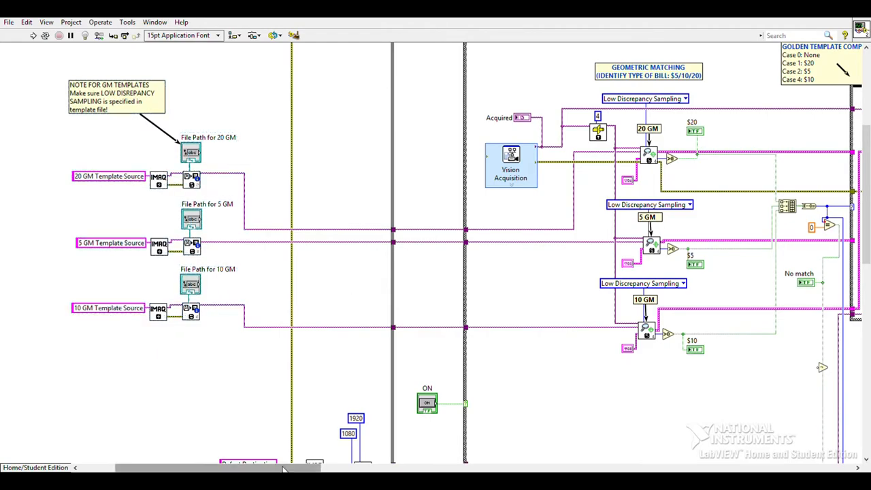
left_click_drag(284, 469, 367, 469)
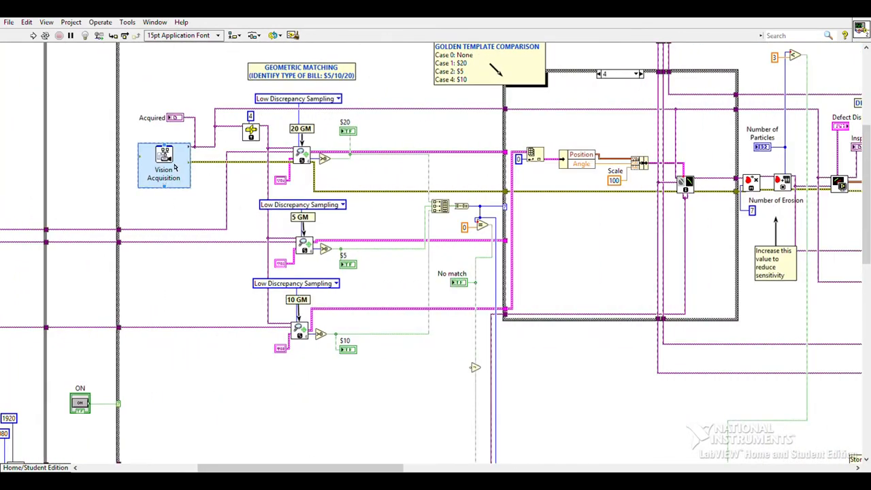
left_click_drag(866, 201, 863, 178)
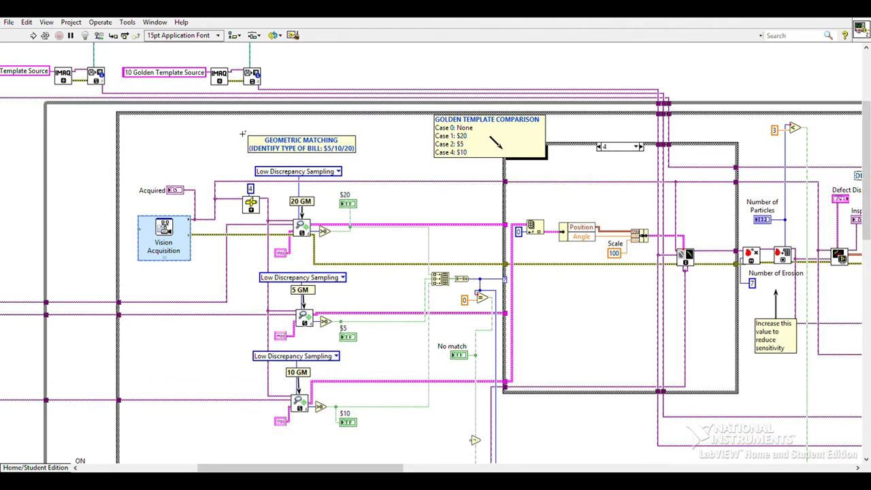
left_click_drag(243, 133, 386, 457)
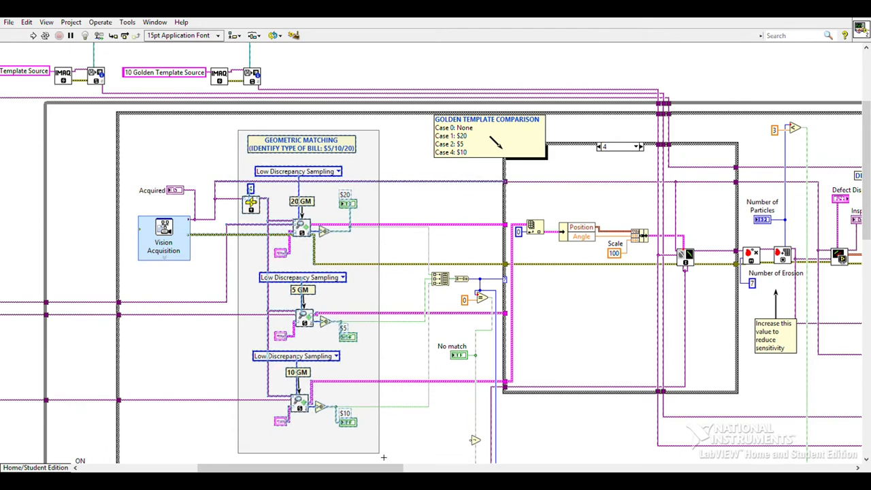
Step: Clear the Geometric Matching selection and highlight the Golden Template Comparison case structure
left_click(401, 455)
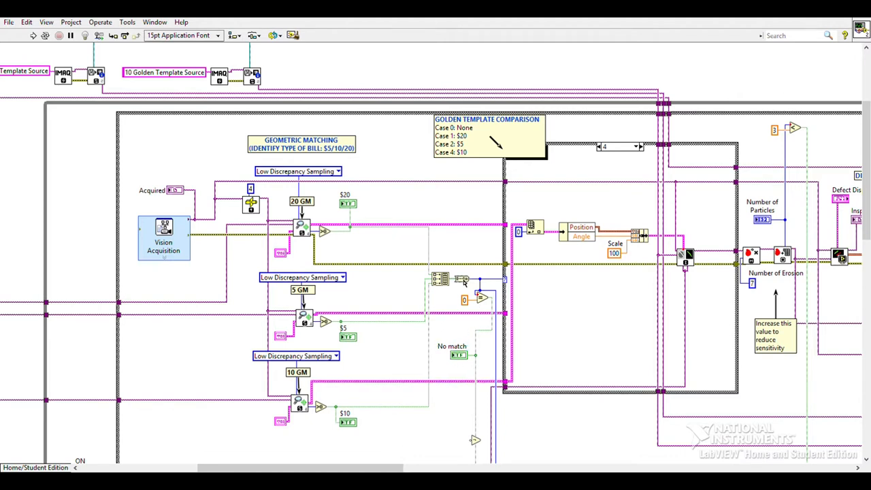
left_click(505, 245)
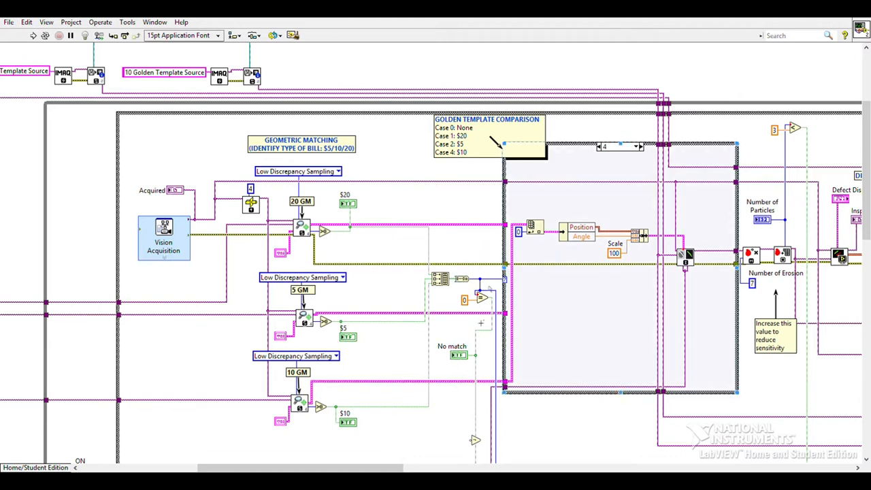
left_click_drag(395, 469, 471, 467)
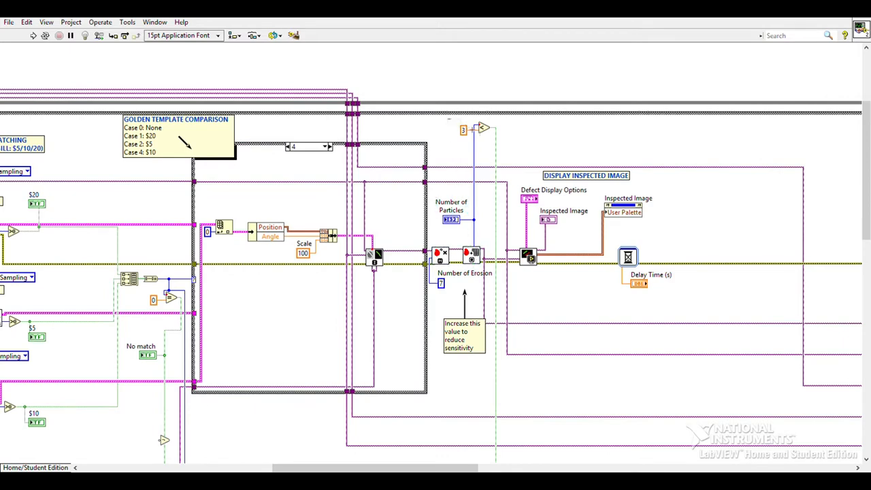
Step: Highlight the range-comparison constant, then the whole photodiode reading section, and clear it
left_click_drag(446, 118, 512, 155)
scroll(435, 272, "down", 5)
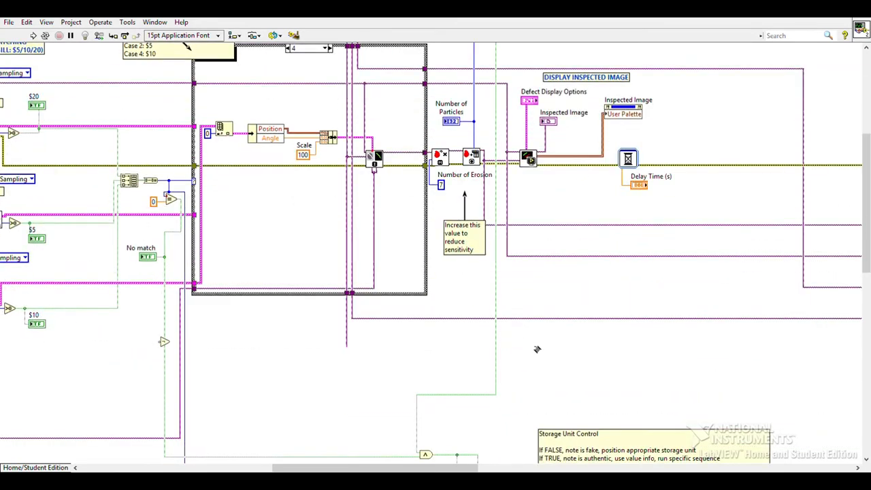
scroll(435, 272, "down", 3)
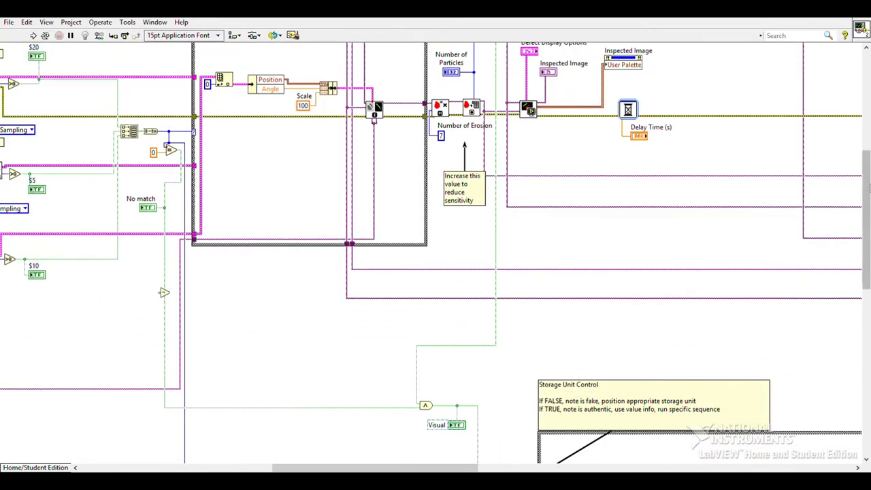
scroll(463, 432, "down", 8)
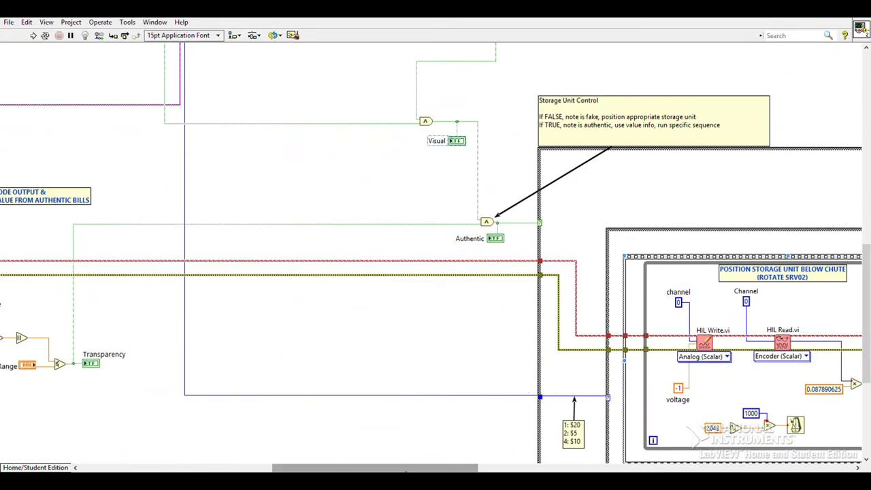
scroll(423, 443, "left", 10)
left_click_drag(286, 184, 626, 409)
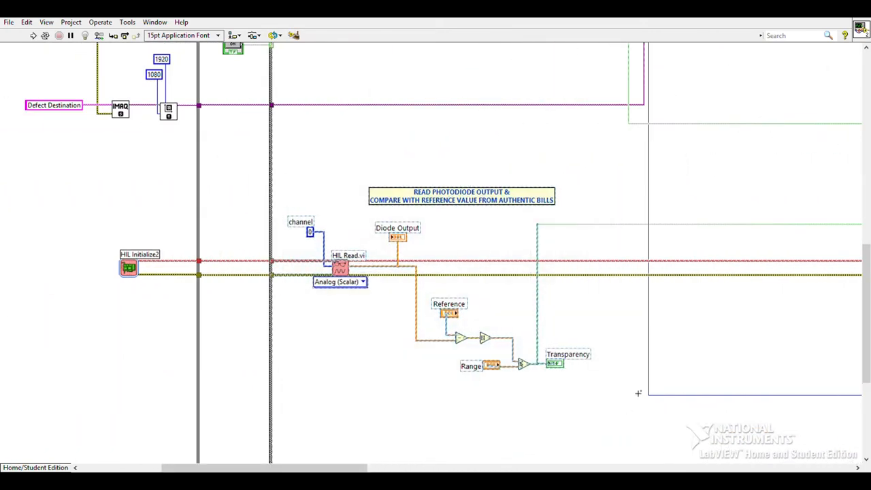
left_click(563, 311)
Step: Point out the Diode Output, Reference and Transparency terminals one at a time
left_click(399, 239)
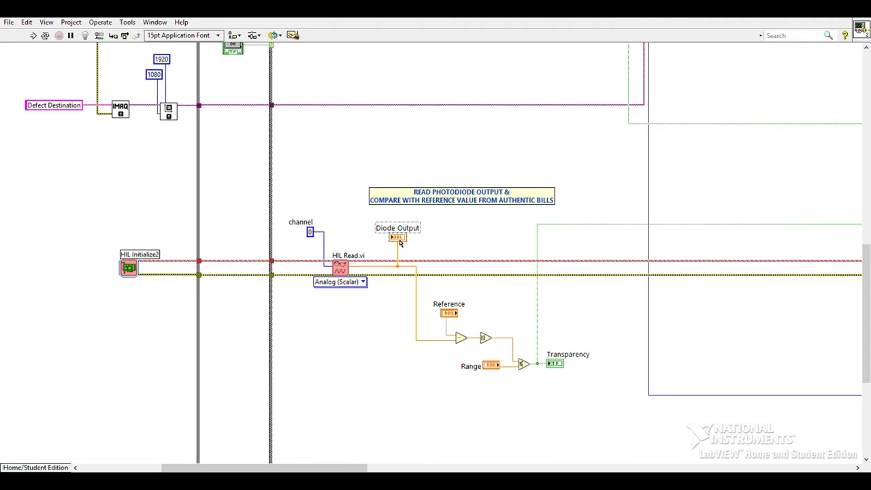
left_click(450, 315)
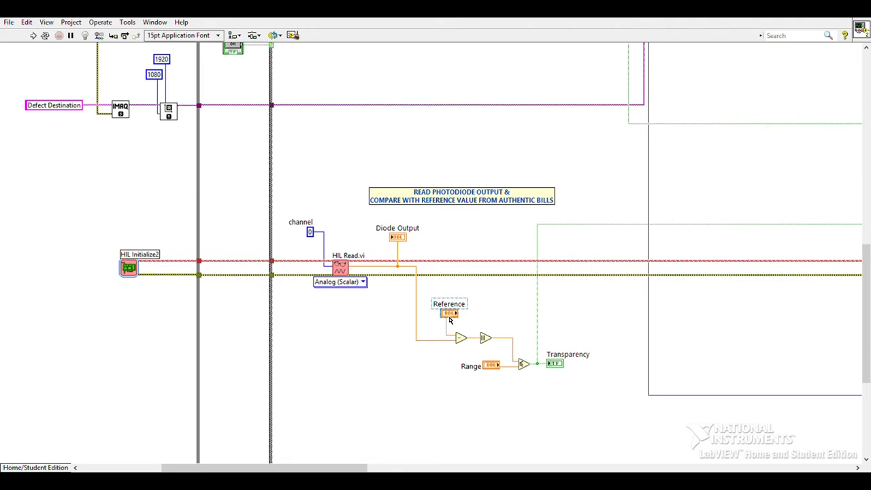
left_click(495, 370)
left_click(555, 364)
left_click_drag(285, 467, 379, 468)
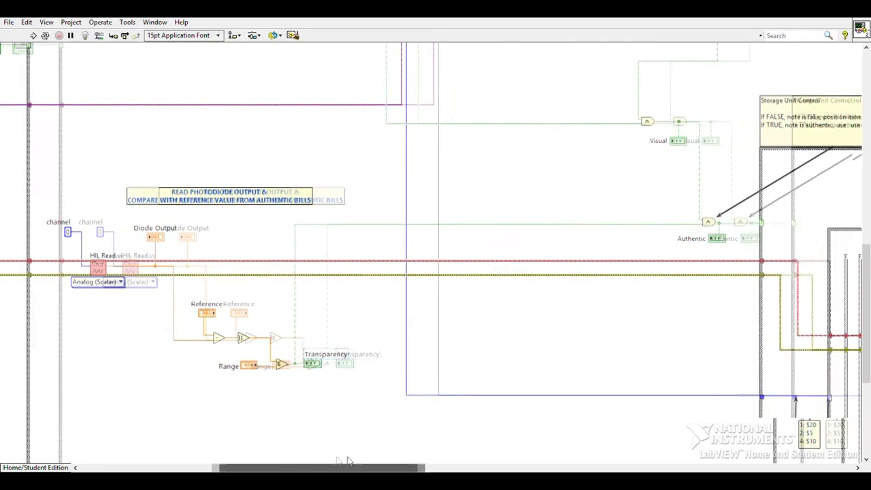
Step: Point out Visual and Transparency, then the AND node combining them into the Authentic indicator
left_click(553, 141)
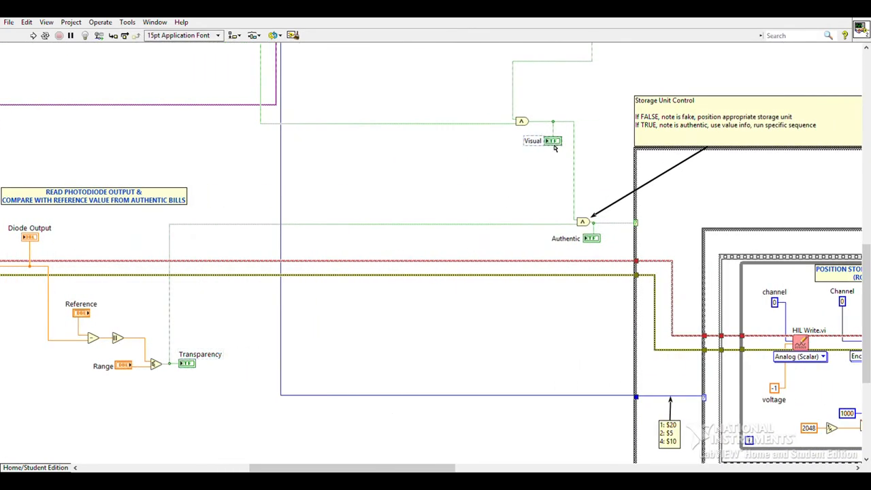
left_click(186, 363)
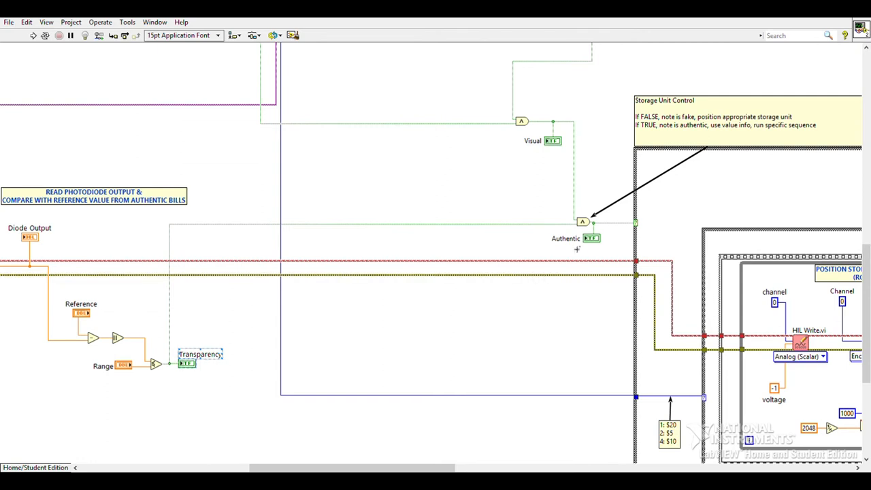
left_click(583, 221)
left_click_drag(533, 195, 623, 254)
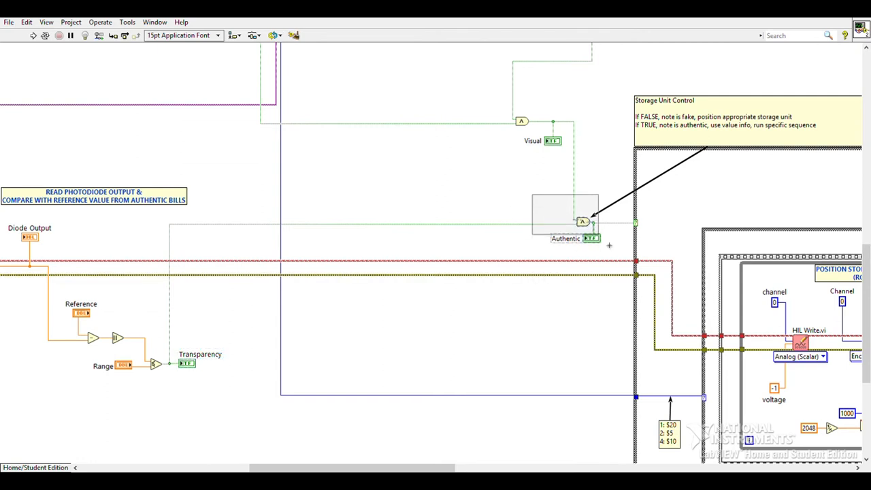
left_click(594, 238)
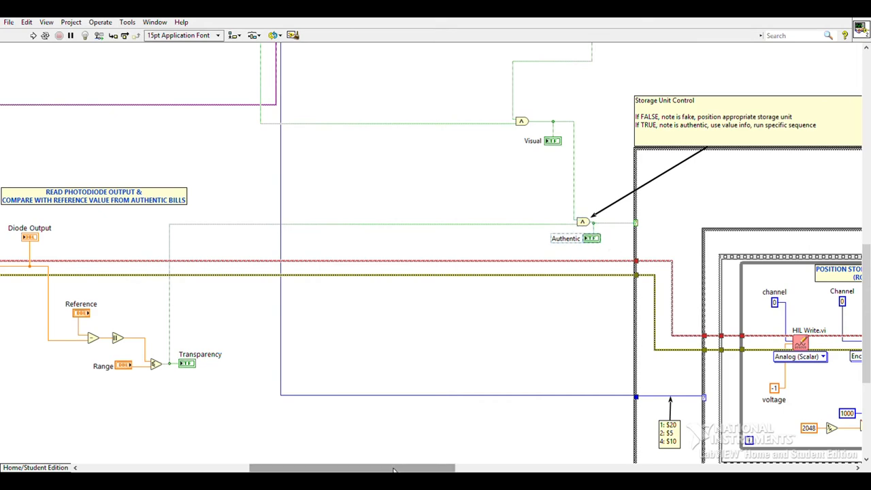
left_click_drag(395, 468, 446, 467)
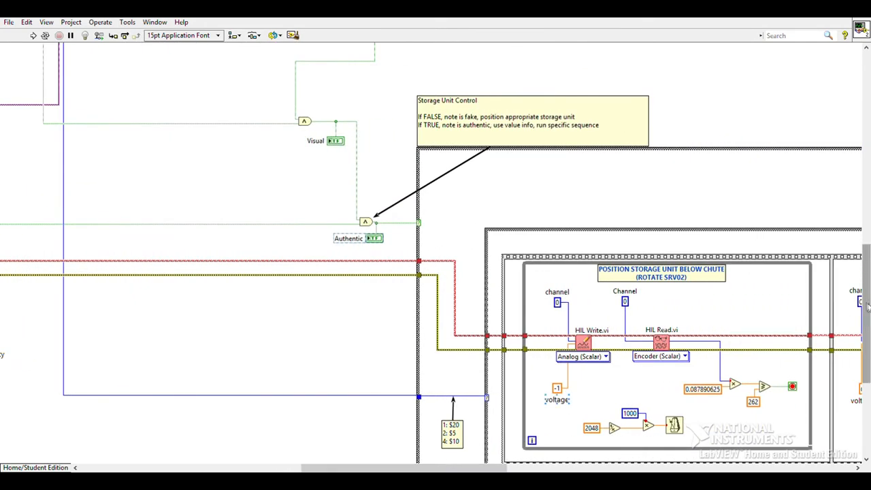
left_click_drag(866, 272, 866, 327)
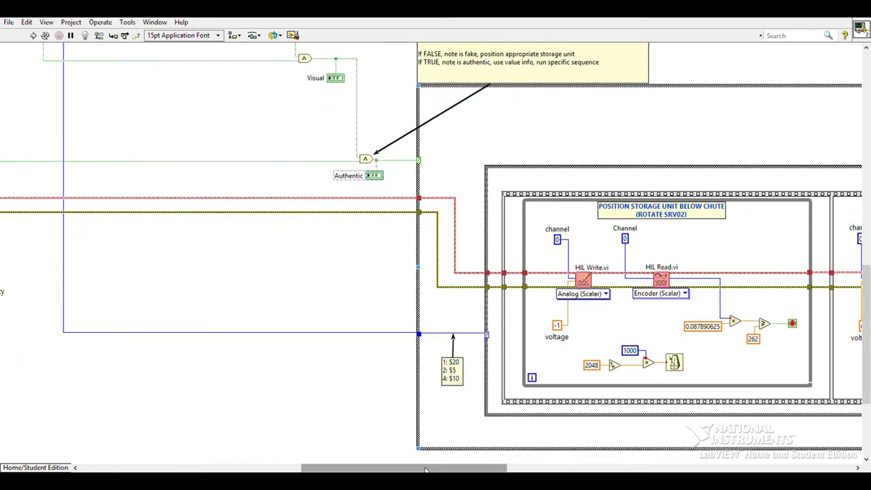
left_click_drag(431, 469, 516, 468)
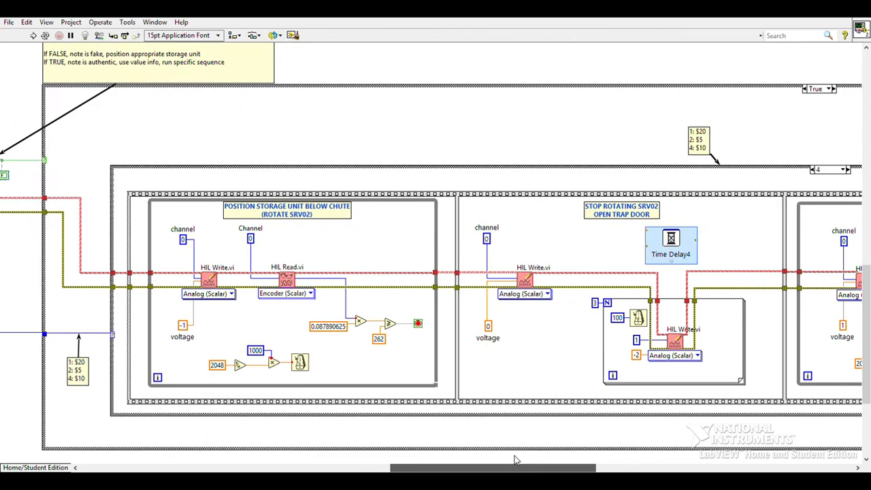
left_click_drag(516, 468, 670, 468)
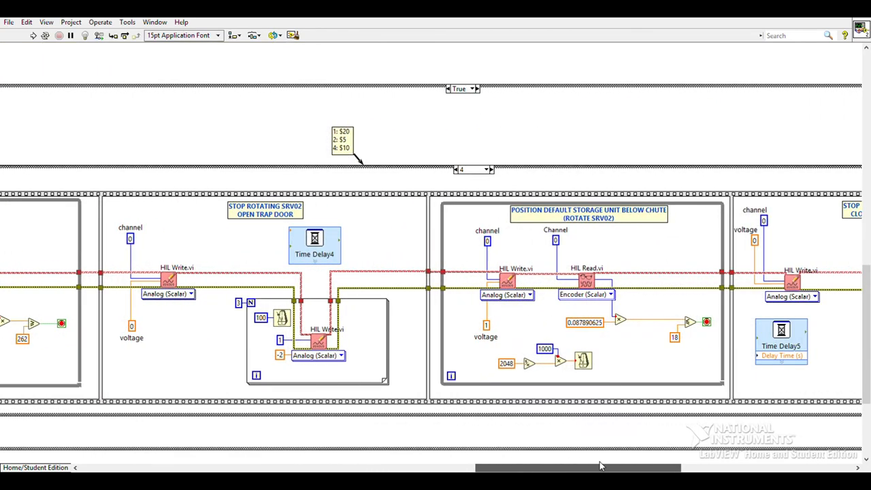
left_click_drag(670, 468, 749, 469)
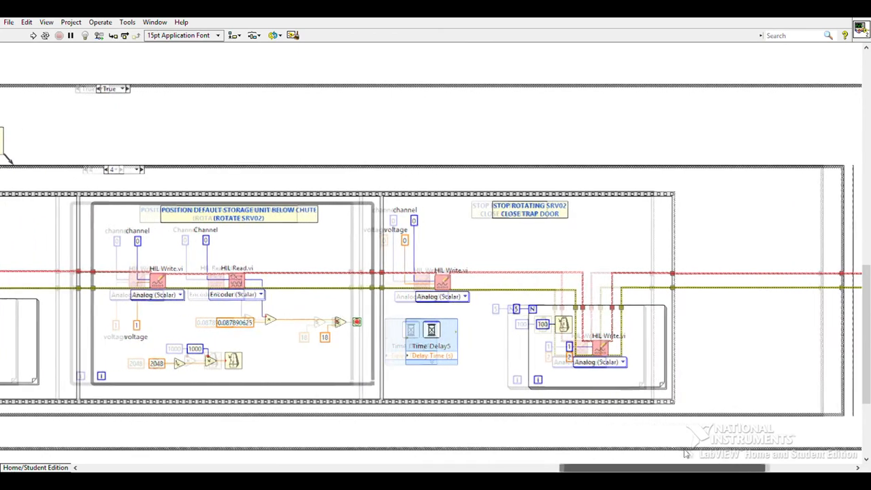